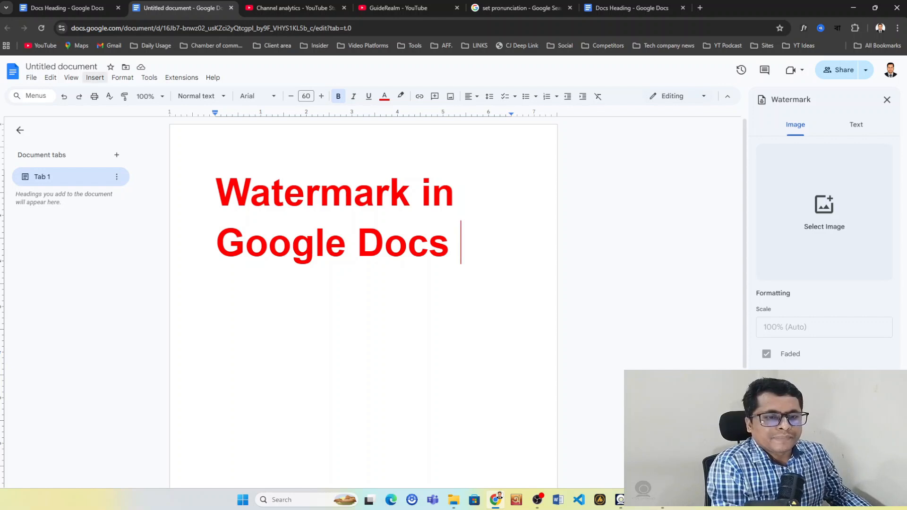
# Open the page watermark settings and view the upload options for an image watermark without choosing a picture
pyautogui.click(94, 77)
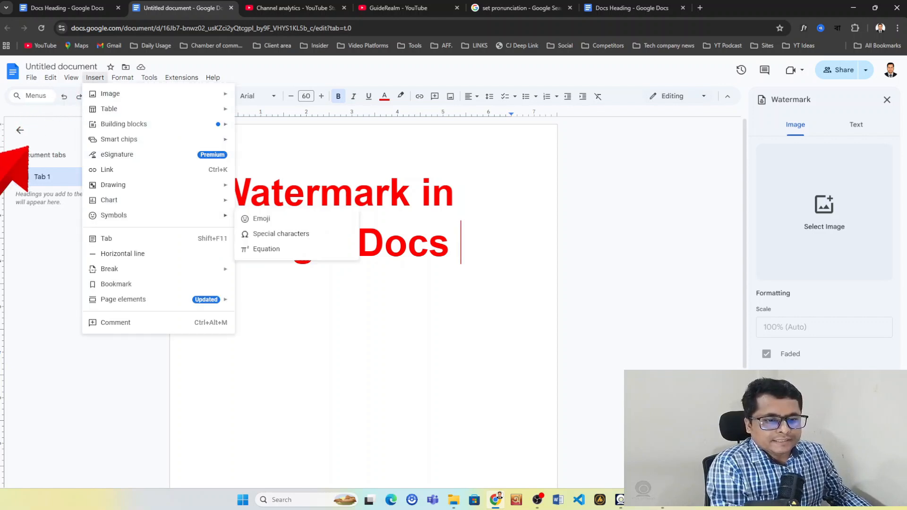
pyautogui.moveTo(142, 299)
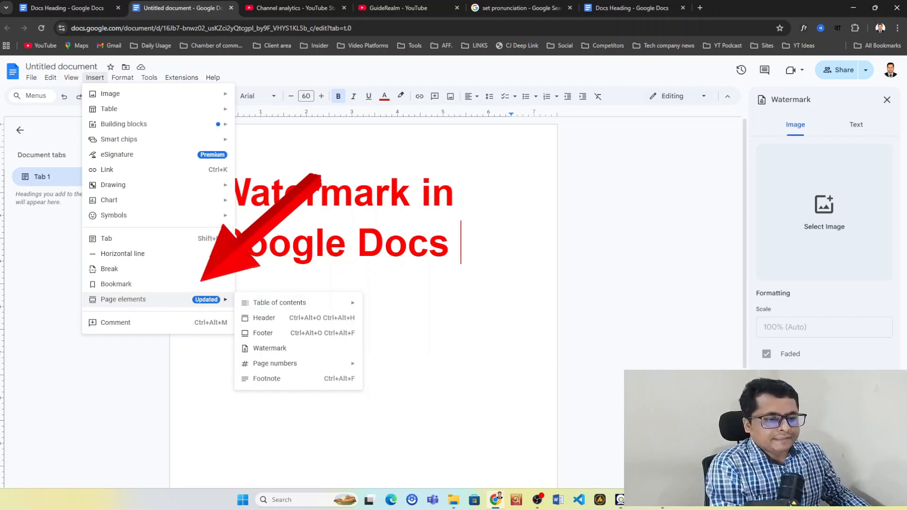
pyautogui.moveTo(293, 303)
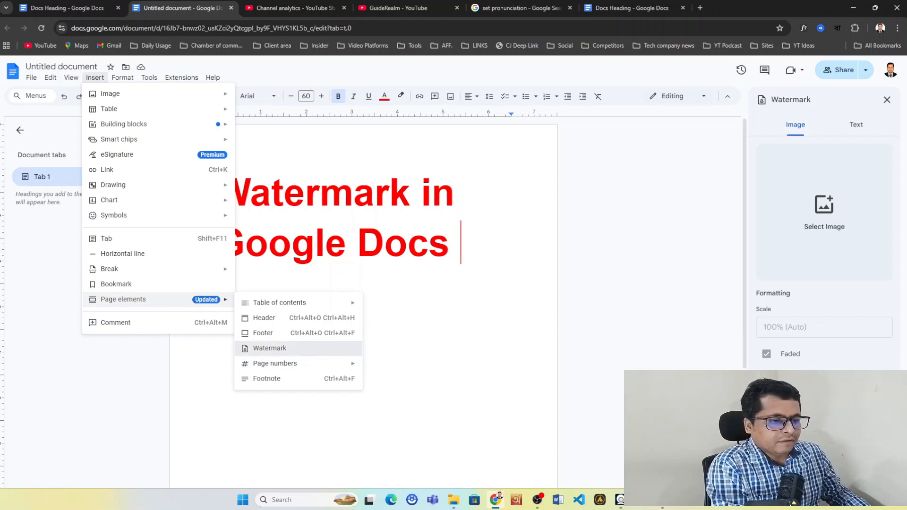
pyautogui.click(284, 348)
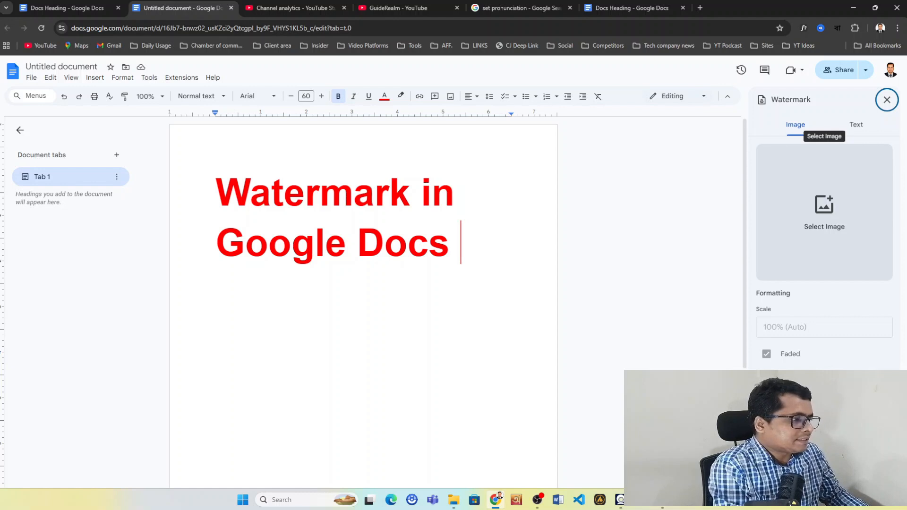
pyautogui.click(825, 210)
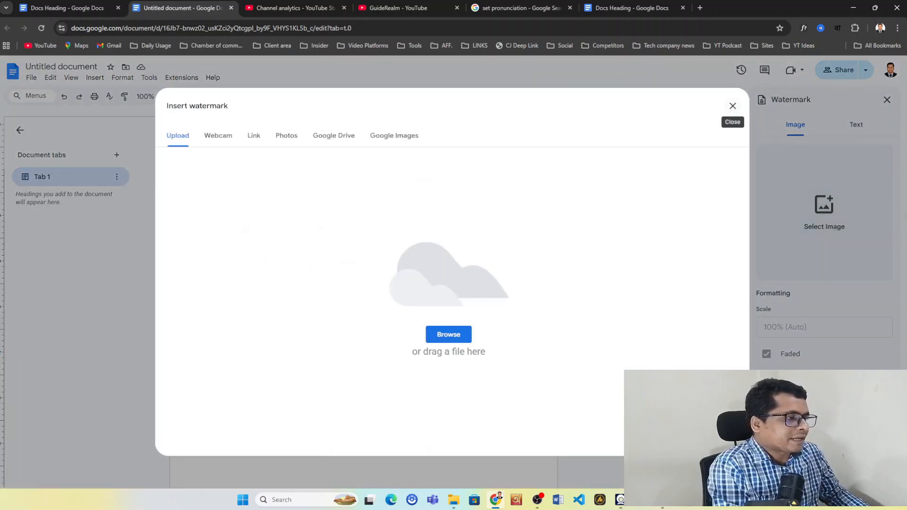
pyautogui.click(733, 106)
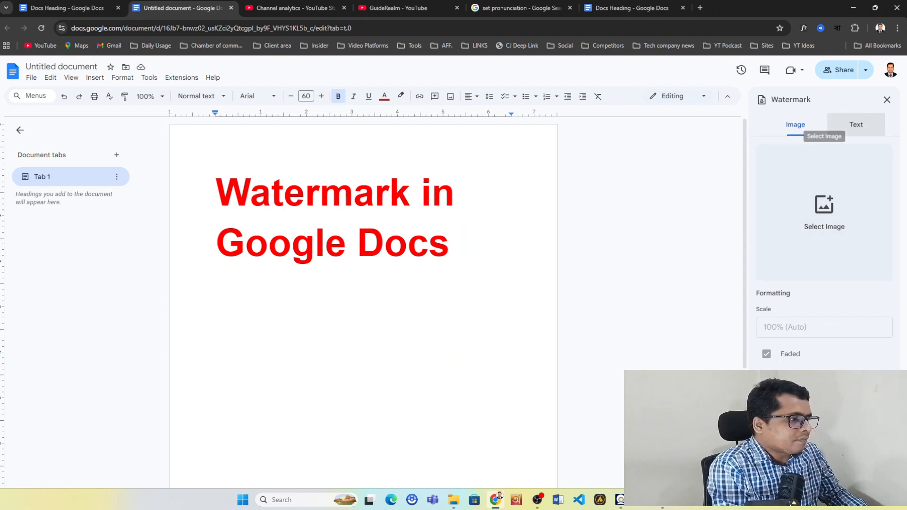
# Add a text watermark reading "watermark" to the document
pyautogui.click(856, 124)
pyautogui.click(824, 153)
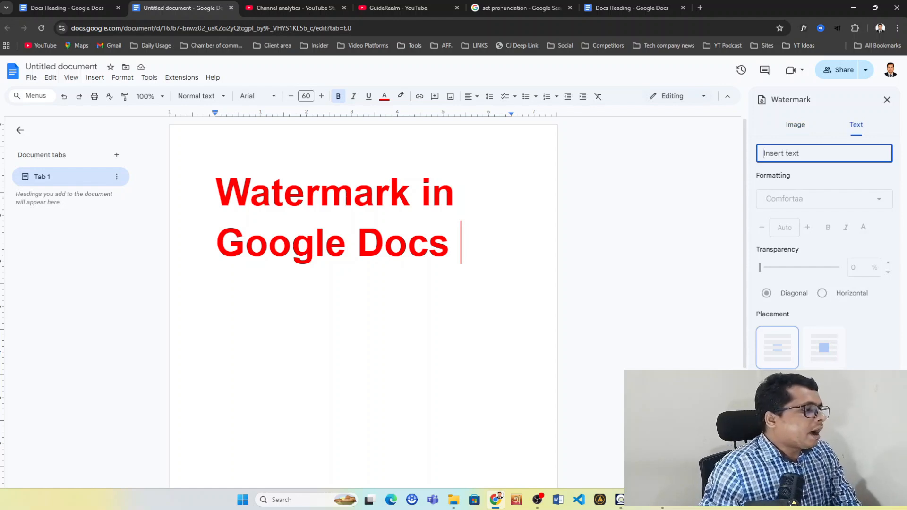
pyautogui.write('water')
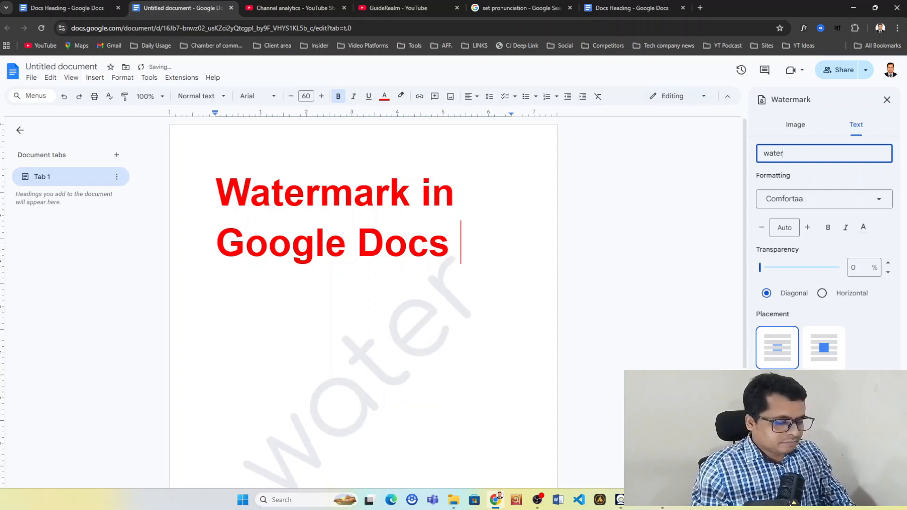
pyautogui.write('mark')
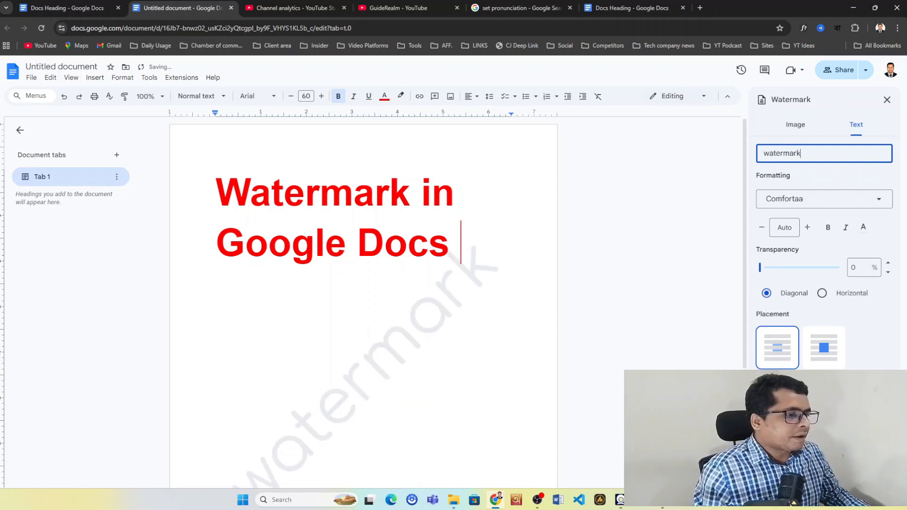
# Try Courier New for the watermark text and set its font to Merriweather
pyautogui.click(824, 198)
pyautogui.scroll(-5, 805, 307)
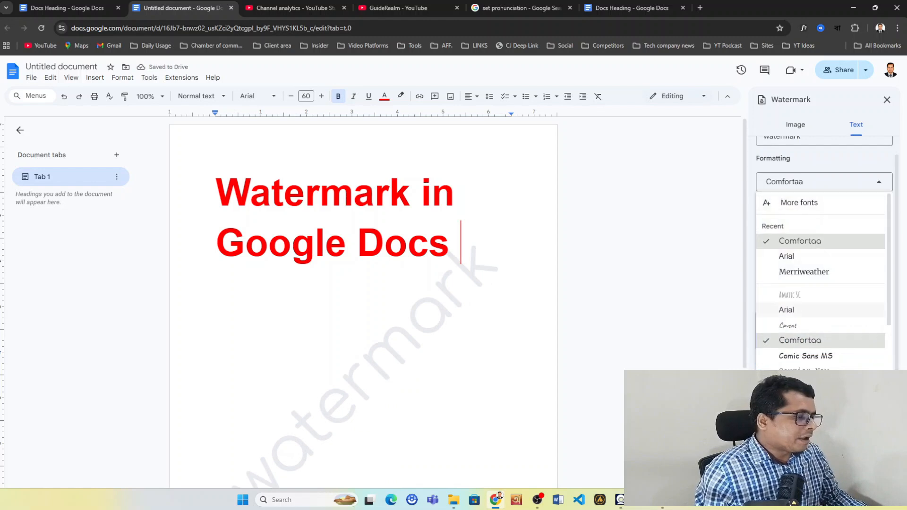
pyautogui.scroll(5, 805, 329)
pyautogui.scroll(-5, 806, 328)
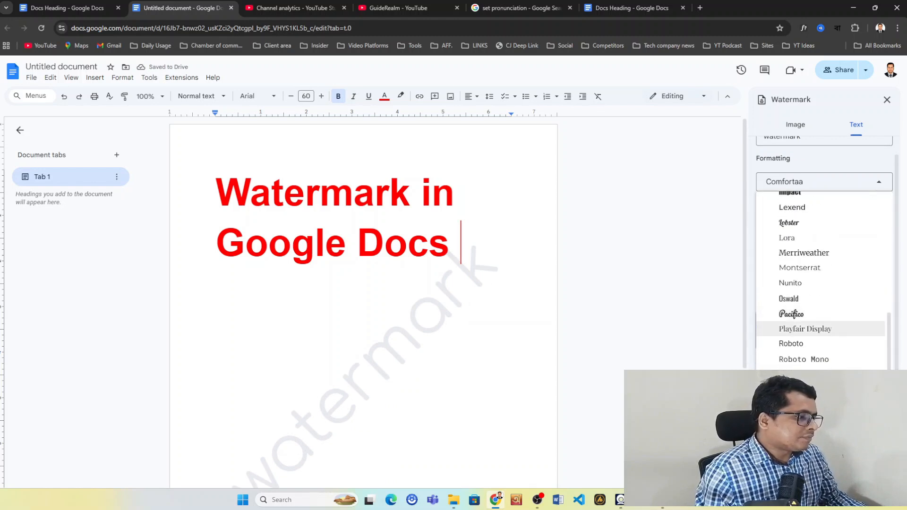
pyautogui.scroll(6, 806, 329)
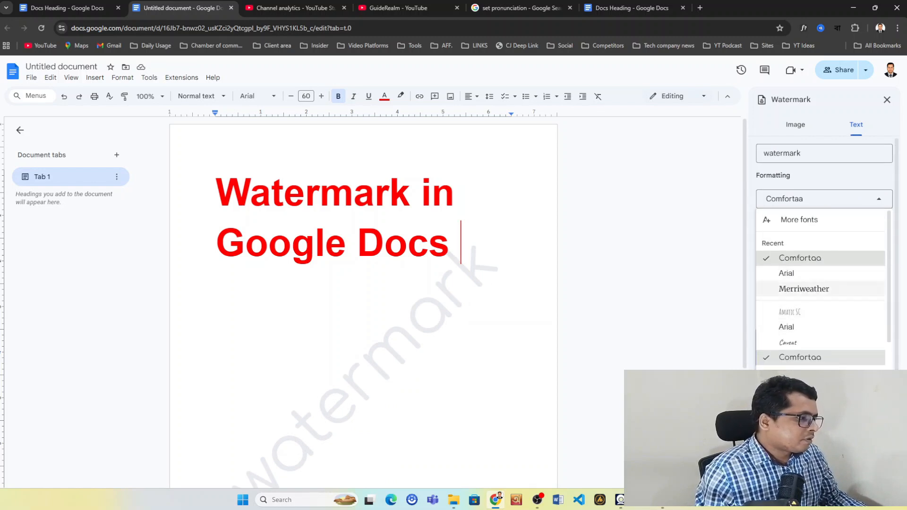
pyautogui.click(803, 387)
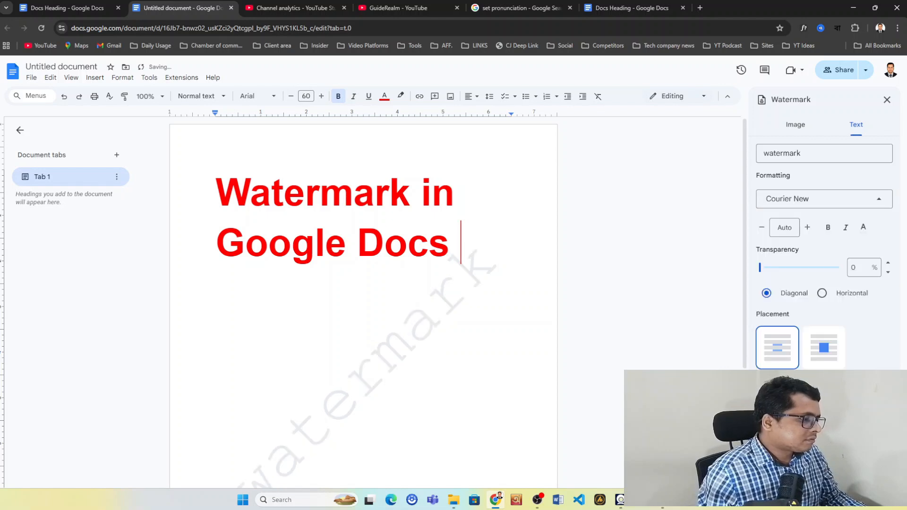
pyautogui.click(826, 199)
pyautogui.click(815, 287)
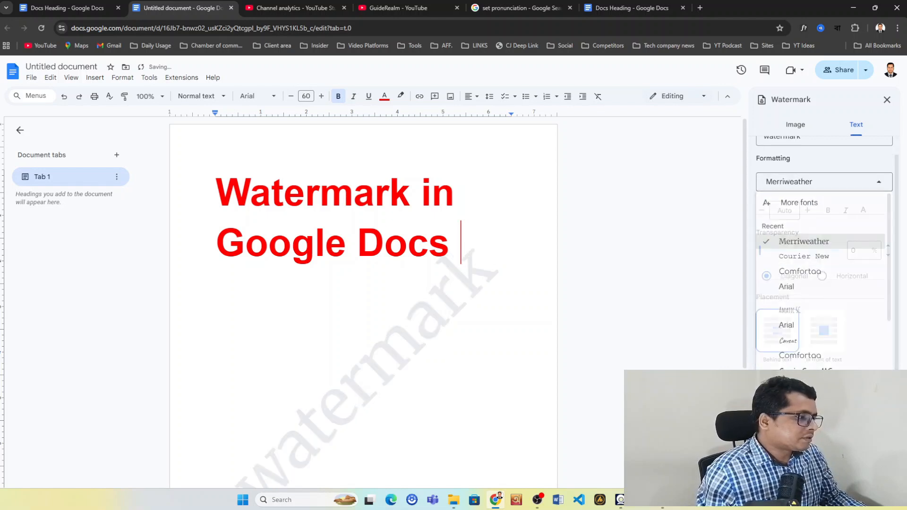
# Toggle bold on the watermark text and leave it both bold and italic
pyautogui.click(828, 227)
pyautogui.click(828, 227)
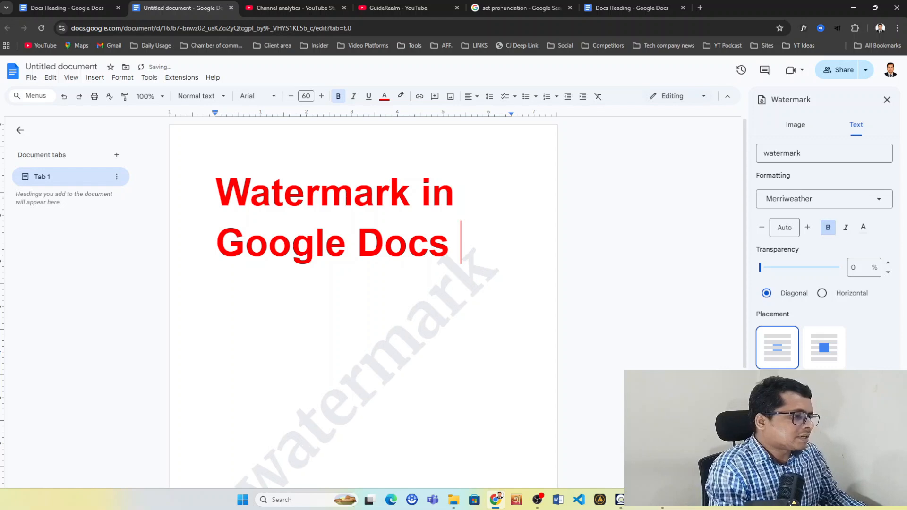
pyautogui.click(828, 228)
pyautogui.click(827, 228)
pyautogui.click(828, 228)
pyautogui.click(846, 228)
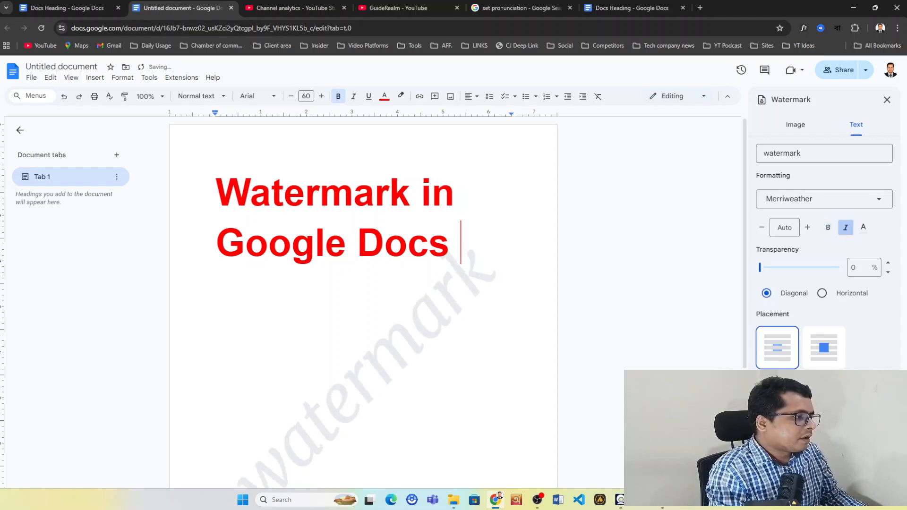
# Try yellow for the watermark text and set its color to gray
pyautogui.click(863, 227)
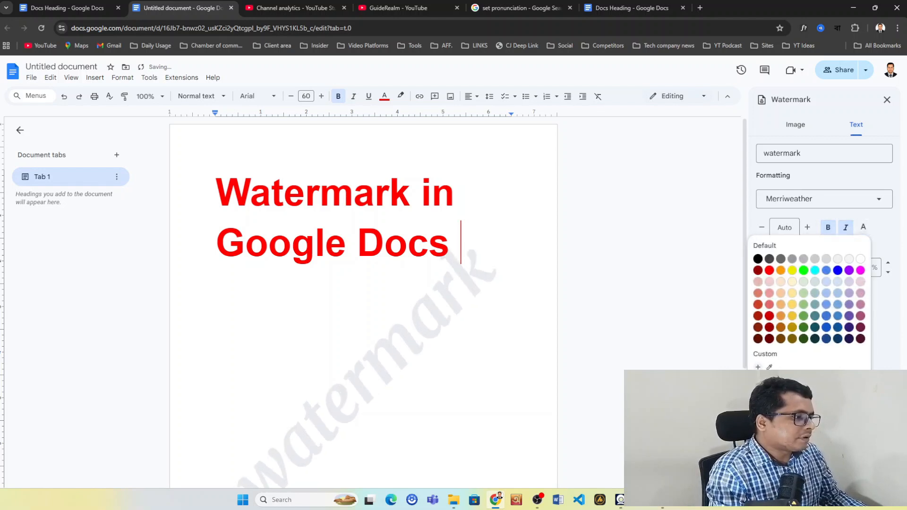
pyautogui.click(792, 271)
pyautogui.click(863, 227)
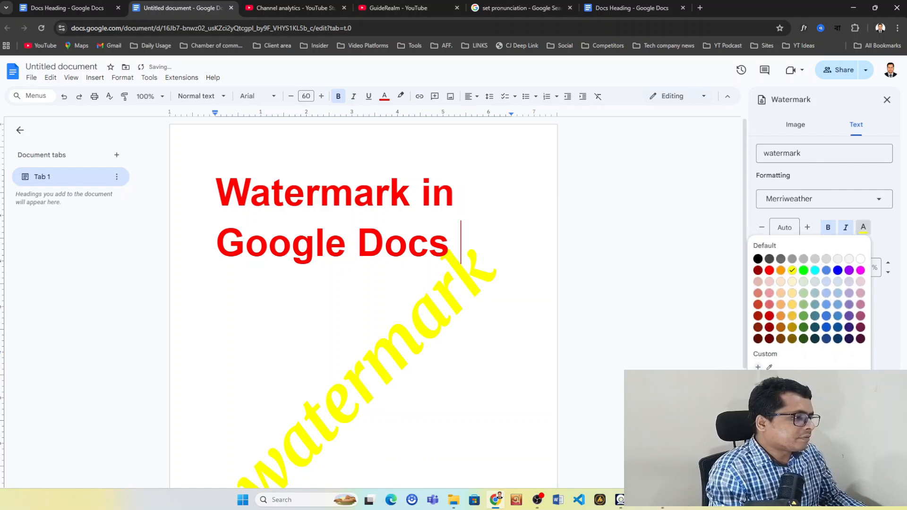
pyautogui.click(816, 259)
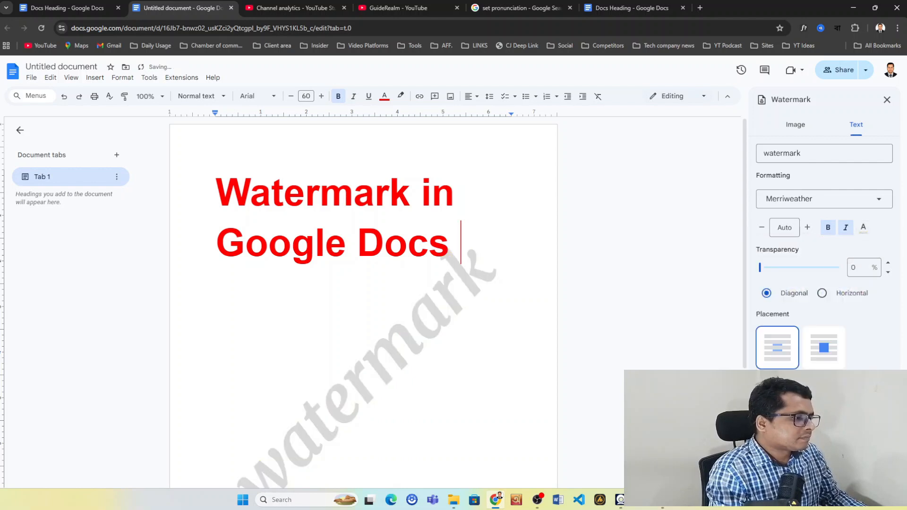
# Set the watermark's transparency to 25% and try the horizontal orientation before returning it to diagonal
pyautogui.moveTo(760, 268); pyautogui.dragTo(779, 267)
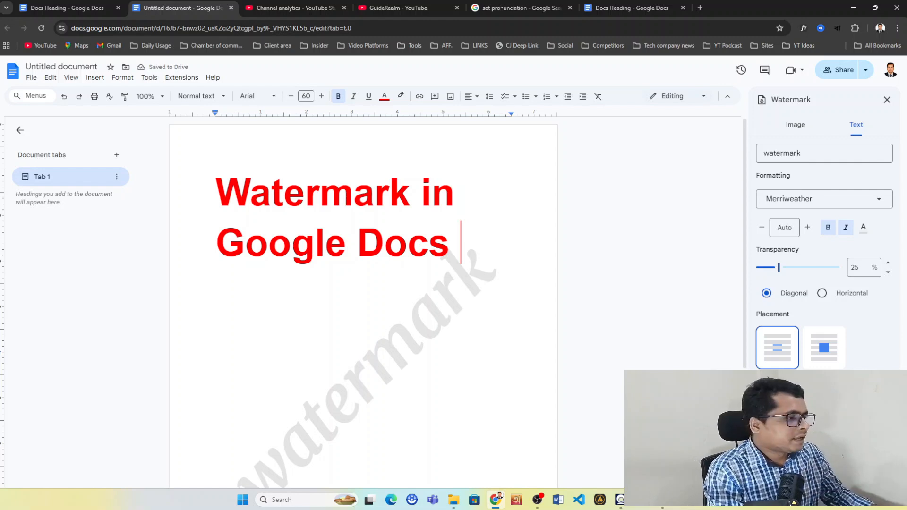
pyautogui.click(822, 293)
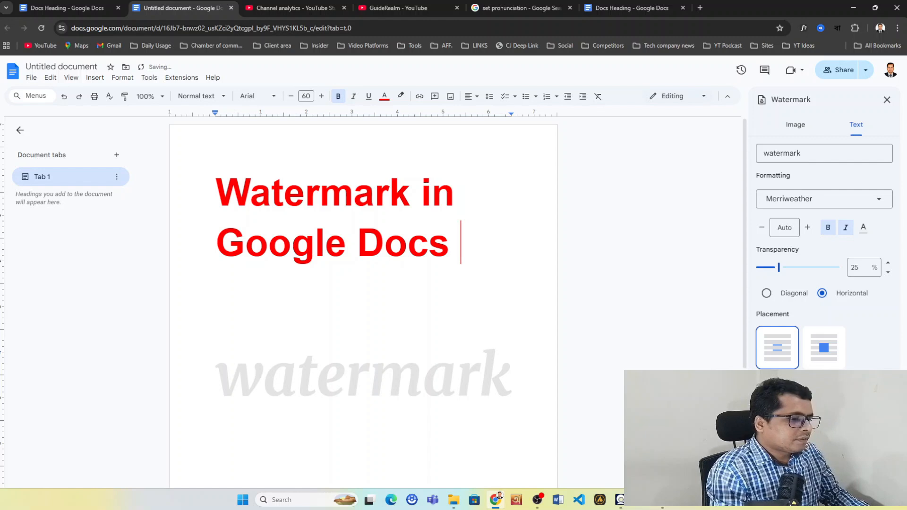
pyautogui.click(766, 293)
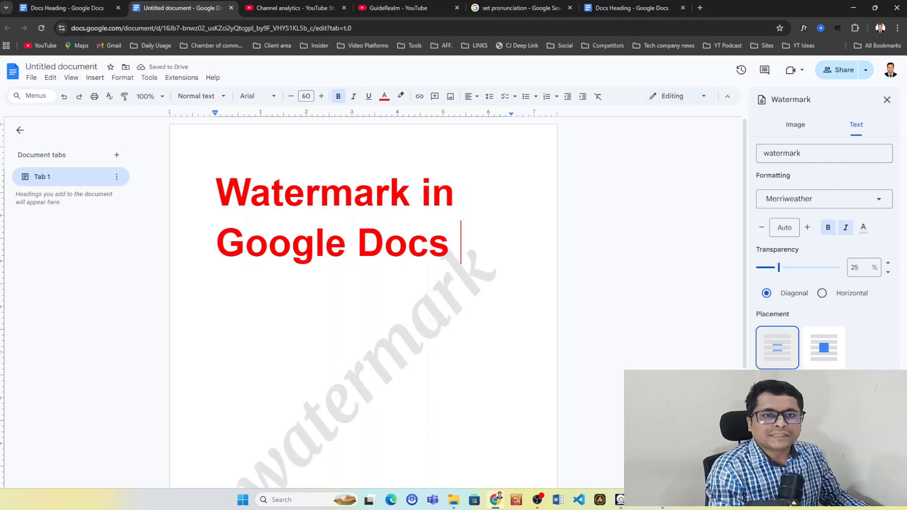
# Compare the two placement options and place the text watermark in front of the text
pyautogui.click(824, 348)
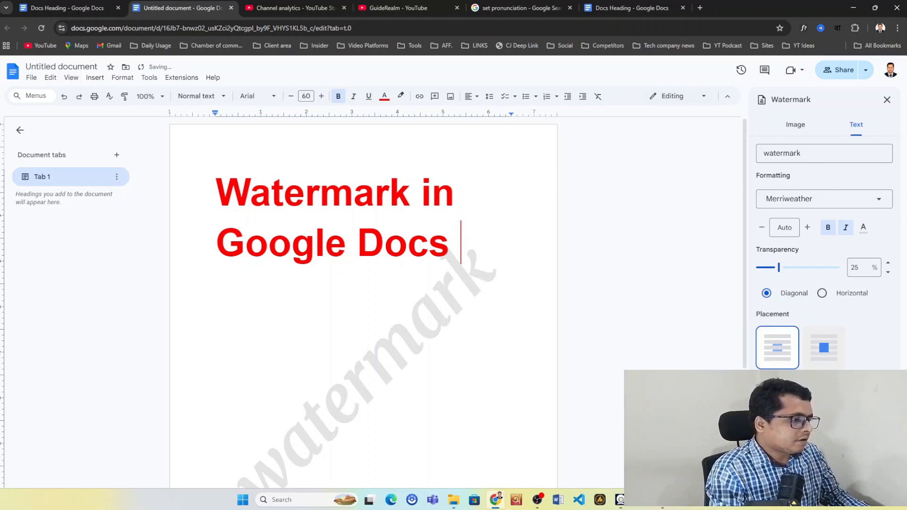
pyautogui.click(777, 347)
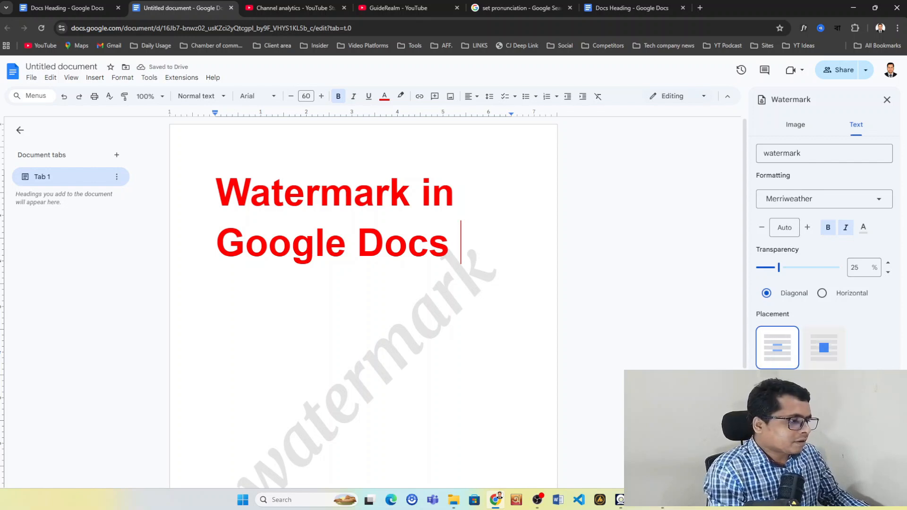
pyautogui.click(823, 348)
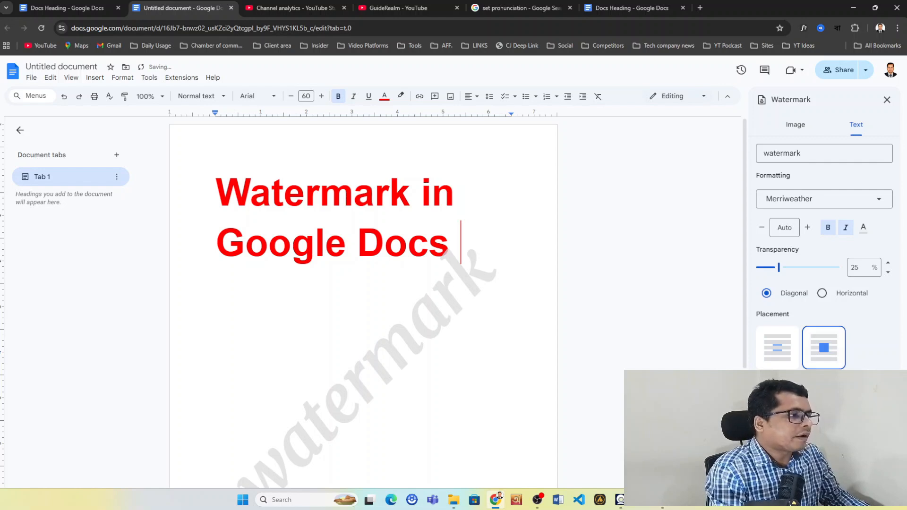
# Look at the image watermark settings, return to the text watermark and remove it from the document
pyautogui.click(795, 124)
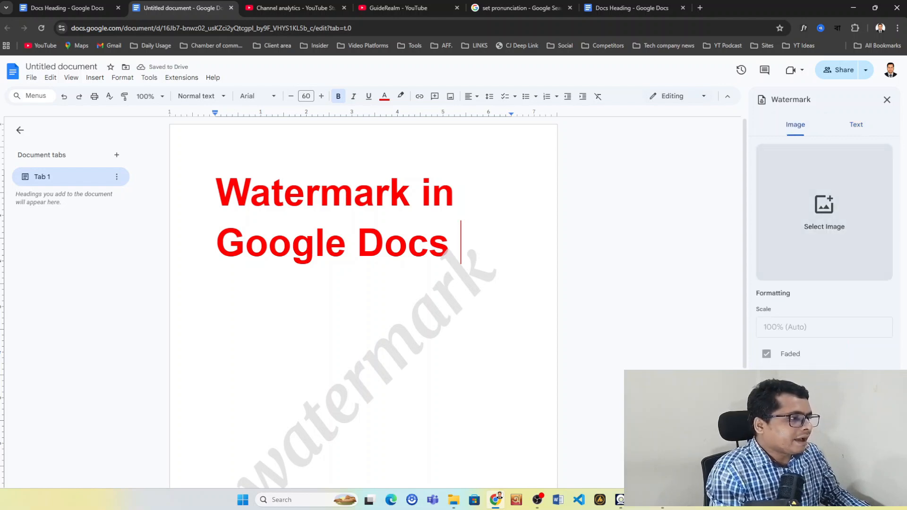
pyautogui.click(856, 125)
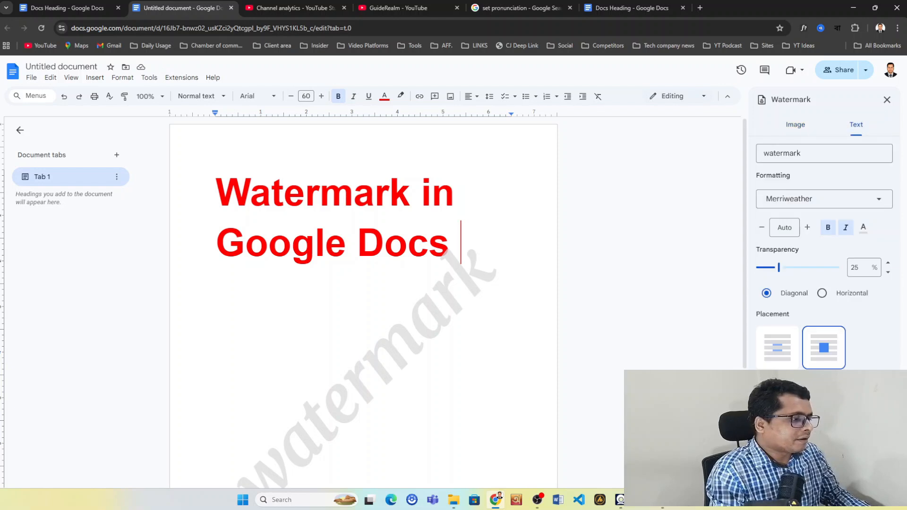
pyautogui.click(798, 472)
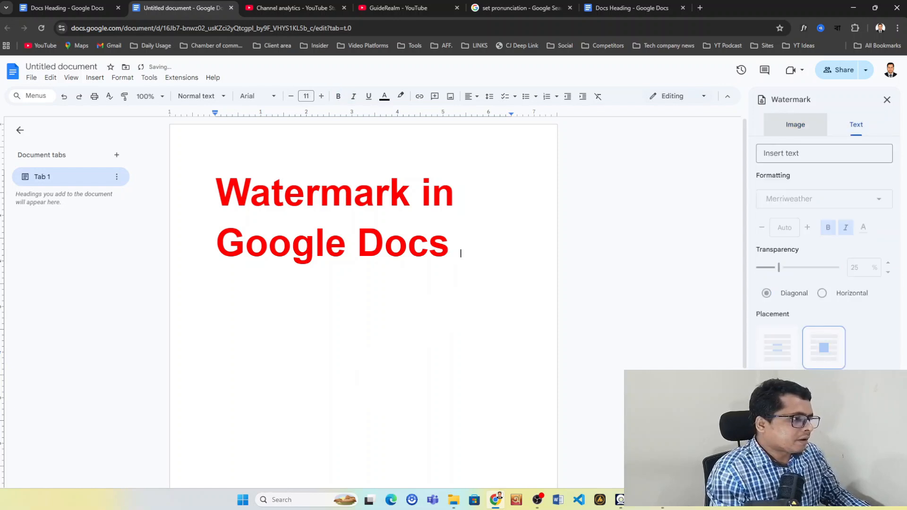
# Upload picture 1 from the img\3 folder as an image watermark and view it on the page
pyautogui.click(795, 125)
pyautogui.click(824, 212)
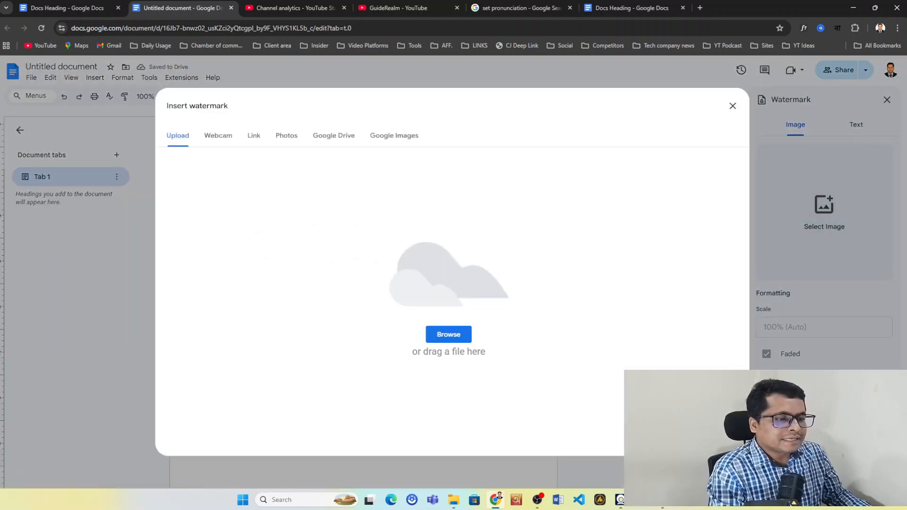
pyautogui.click(448, 334)
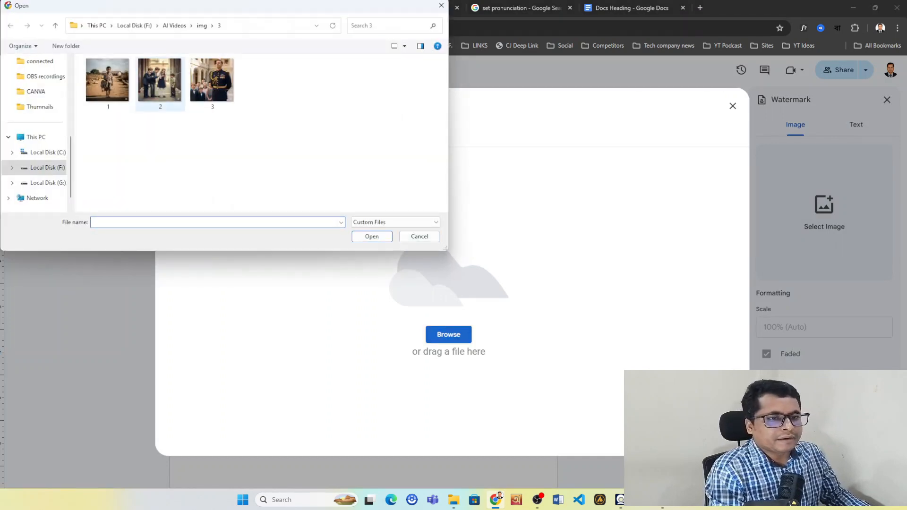
pyautogui.click(108, 84)
pyautogui.click(372, 236)
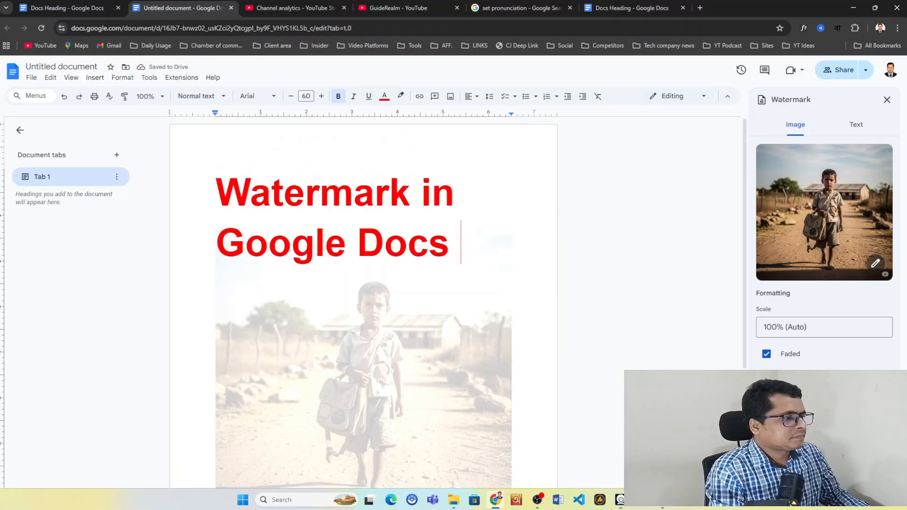
pyautogui.scroll(-4, 363, 302)
pyautogui.scroll(3, 363, 303)
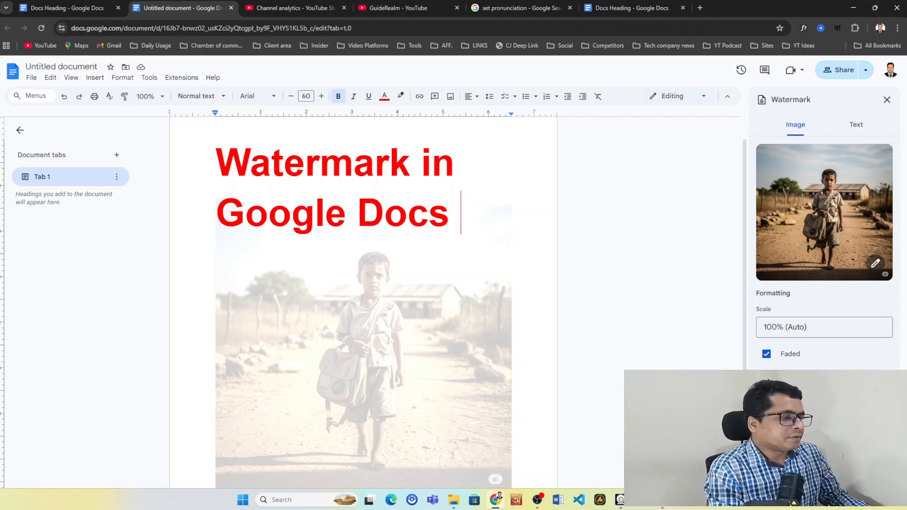
# Turn the image watermark's Faded effect off and back on, and open its detailed image options
pyautogui.click(767, 354)
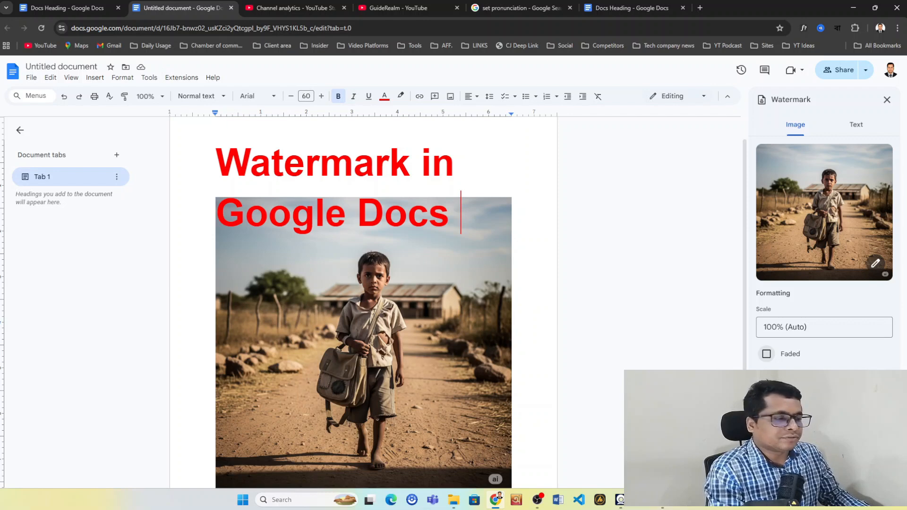
pyautogui.click(766, 354)
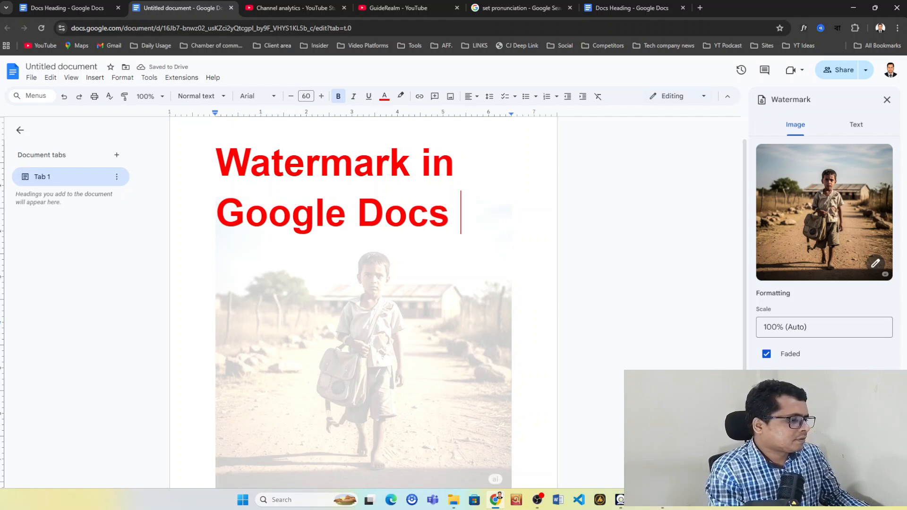
pyautogui.click(787, 380)
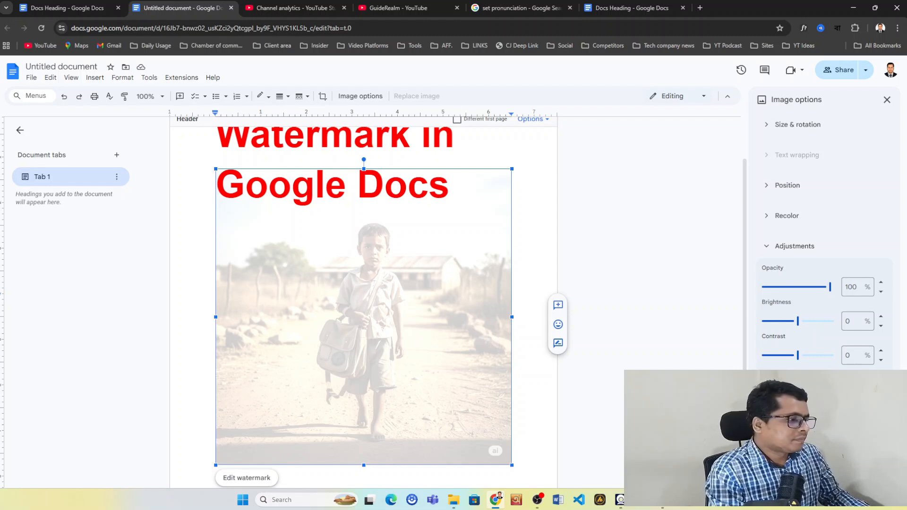
# Set the image watermark's brightness to -22%, opacity to 62% and contrast to 4%
pyautogui.moveTo(798, 321)
pyautogui.mouseDown()
pyautogui.moveTo(816, 321)
pyautogui.moveTo(791, 321)
pyautogui.mouseUp()
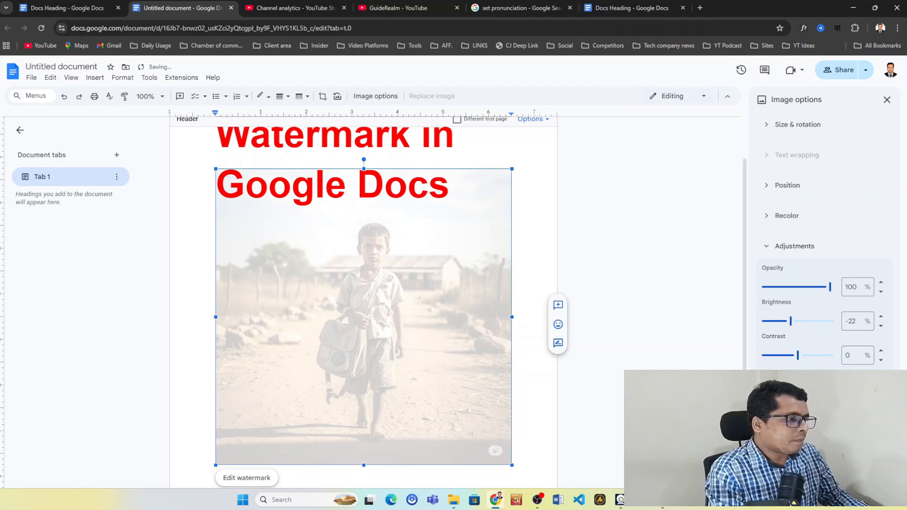
pyautogui.moveTo(830, 286); pyautogui.dragTo(806, 286)
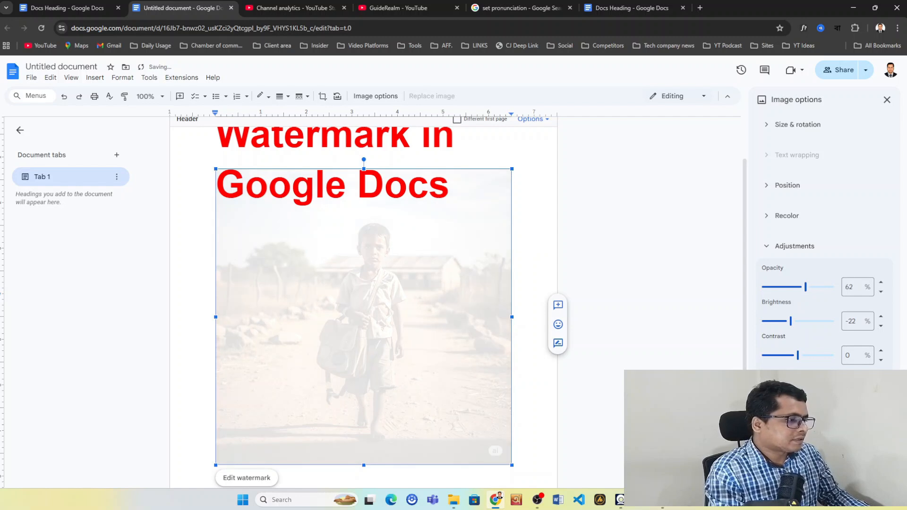
pyautogui.moveTo(810, 355); pyautogui.dragTo(799, 356)
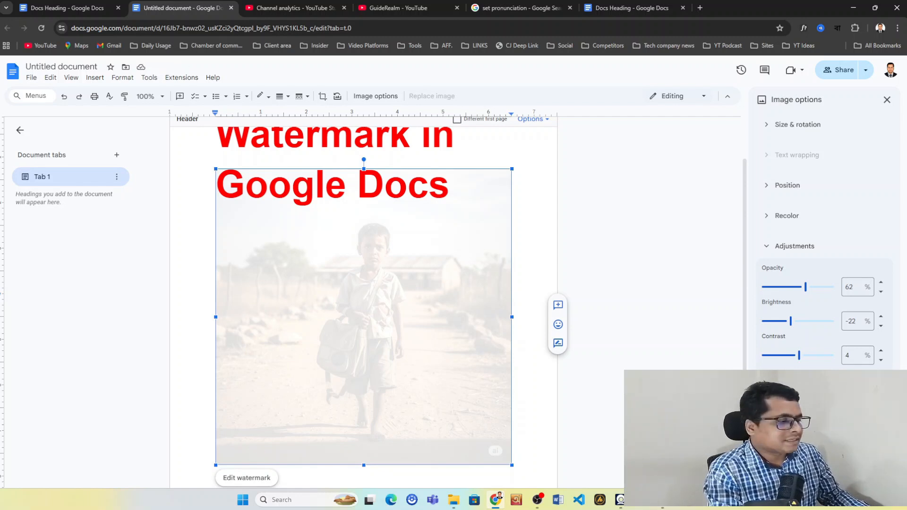
# Check the alt text section and reset the image watermark's opacity, brightness and contrast adjustments
pyautogui.scroll(-2, 830, 238)
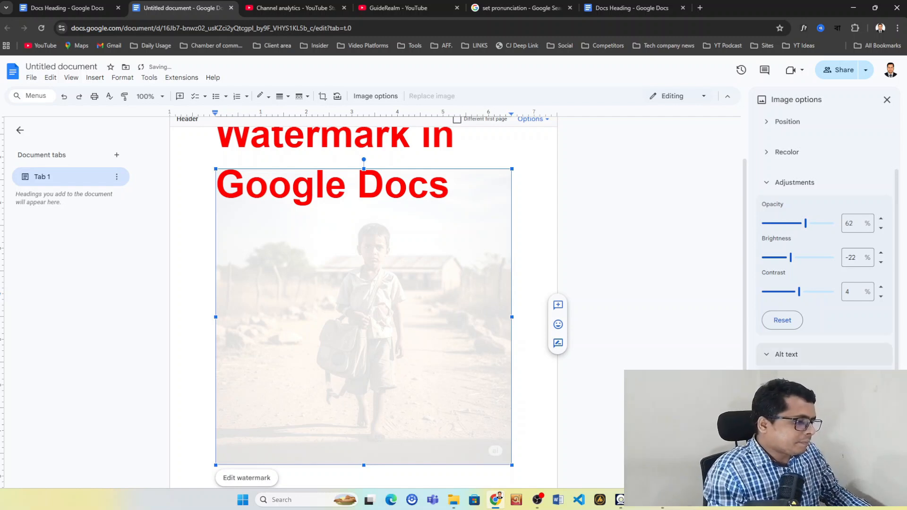
pyautogui.click(787, 354)
pyautogui.click(776, 380)
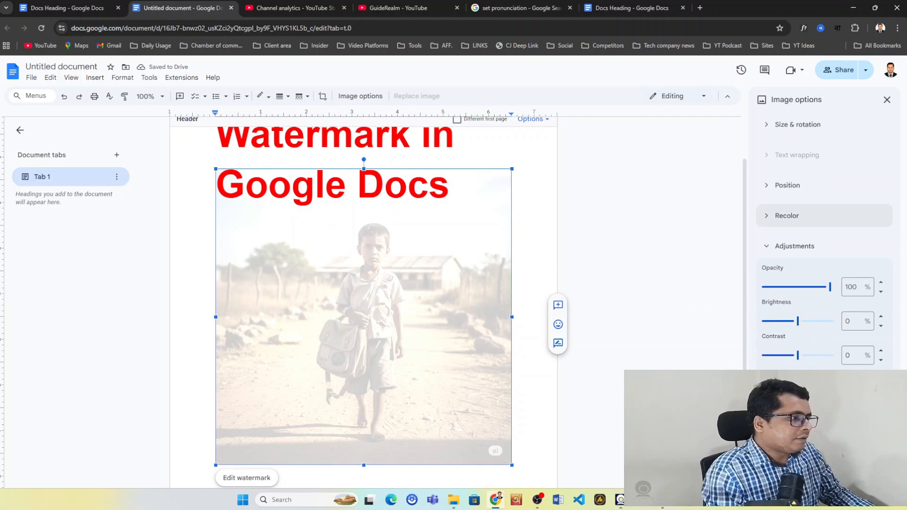
# Try the top-center quick layout for the image watermark and apply the top-left one, at X 1 in and Y 1 in
pyautogui.click(803, 185)
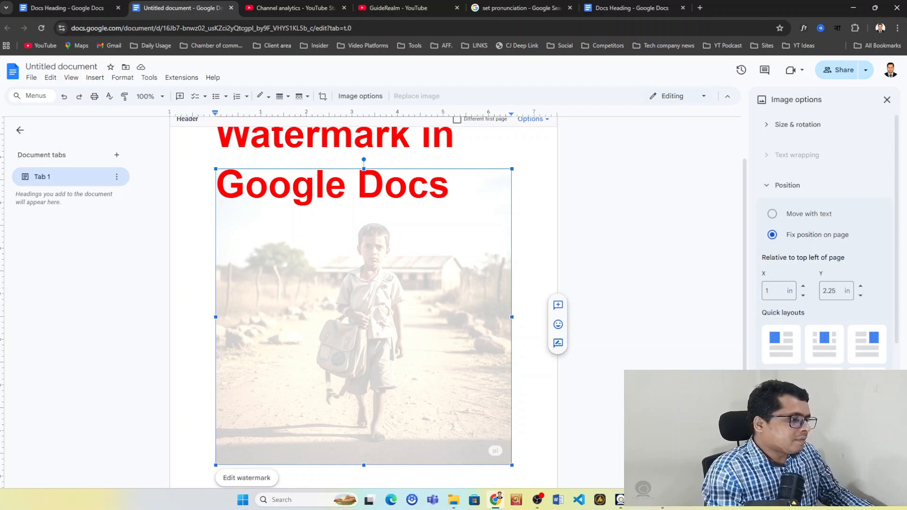
pyautogui.click(824, 340)
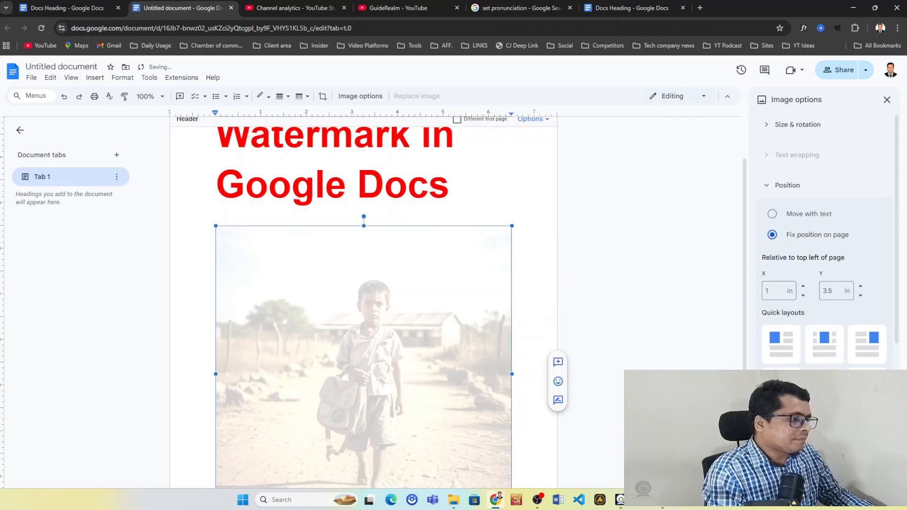
pyautogui.click(780, 344)
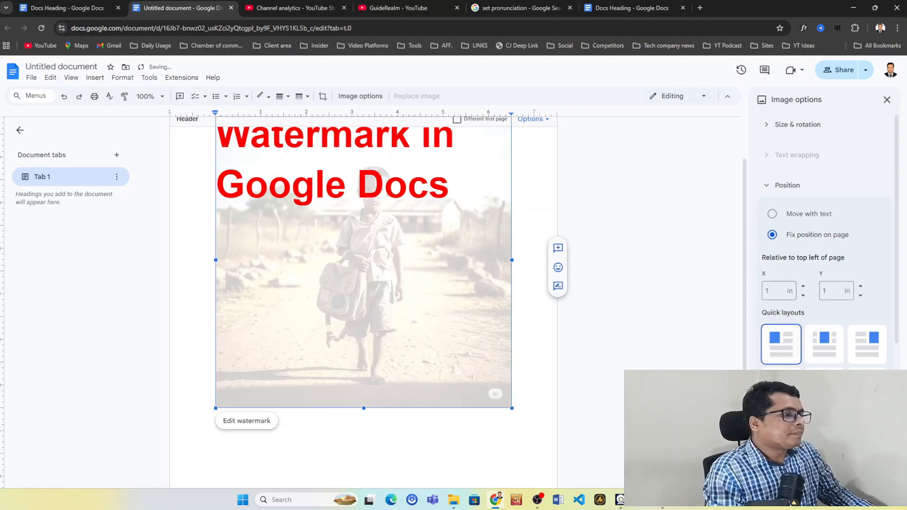
pyautogui.click(787, 185)
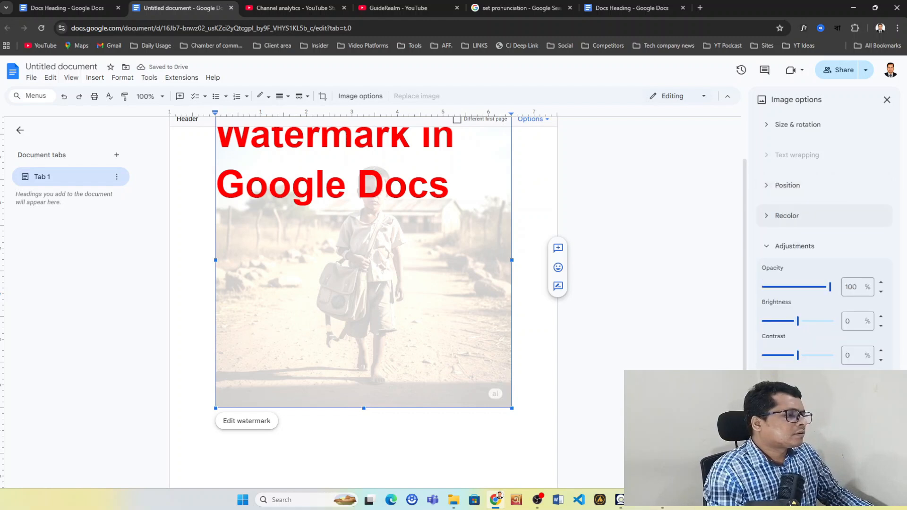
# Look at the size and rotation settings, close the image options and remove the image watermark from the document
pyautogui.click(797, 124)
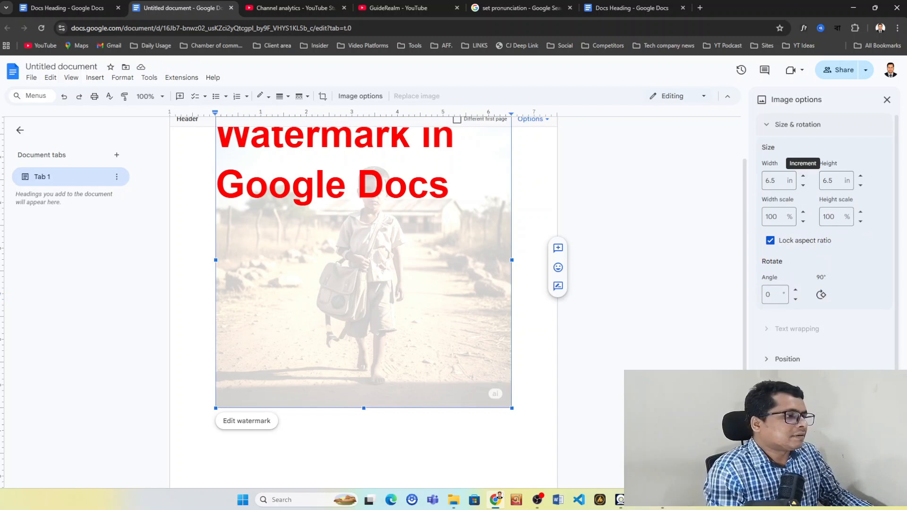
pyautogui.click(797, 124)
pyautogui.click(886, 100)
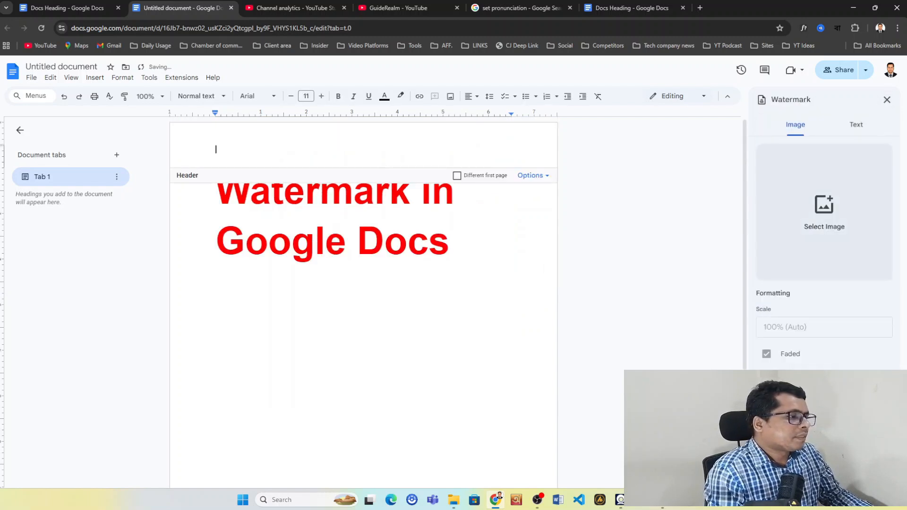